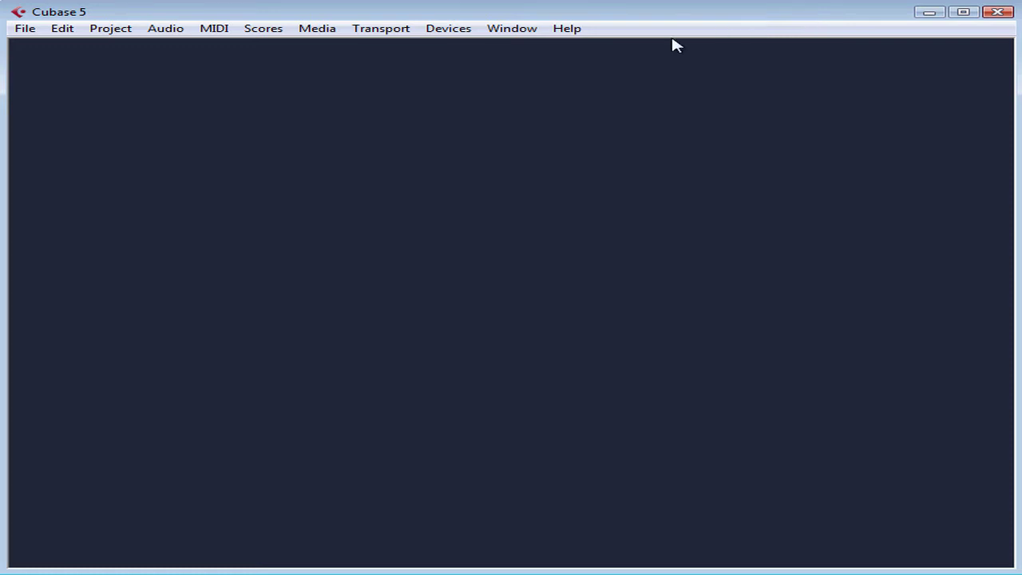
Open Device Setup from the Devices menu on the VST Audio System page.
click(447, 31)
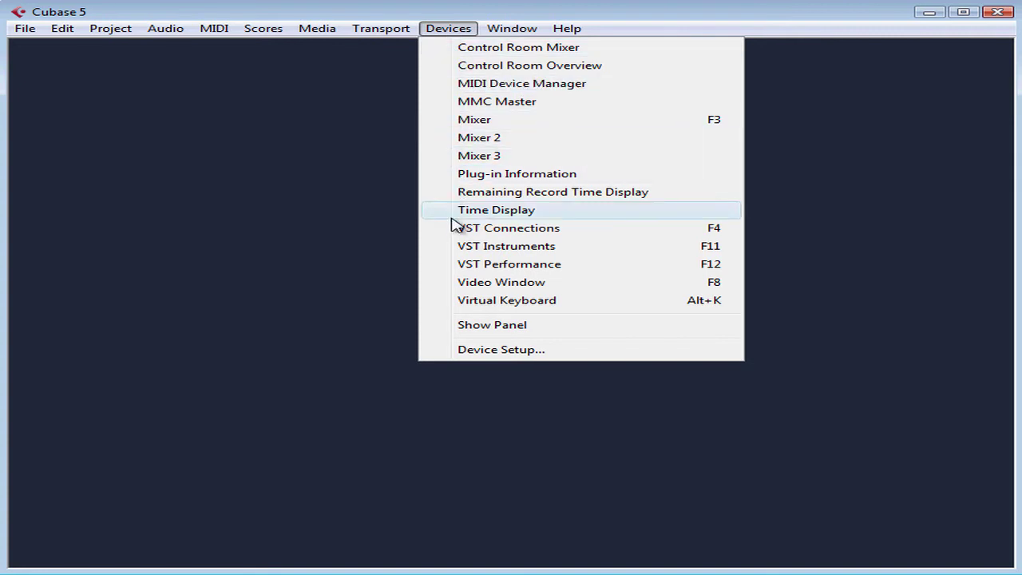
click(467, 351)
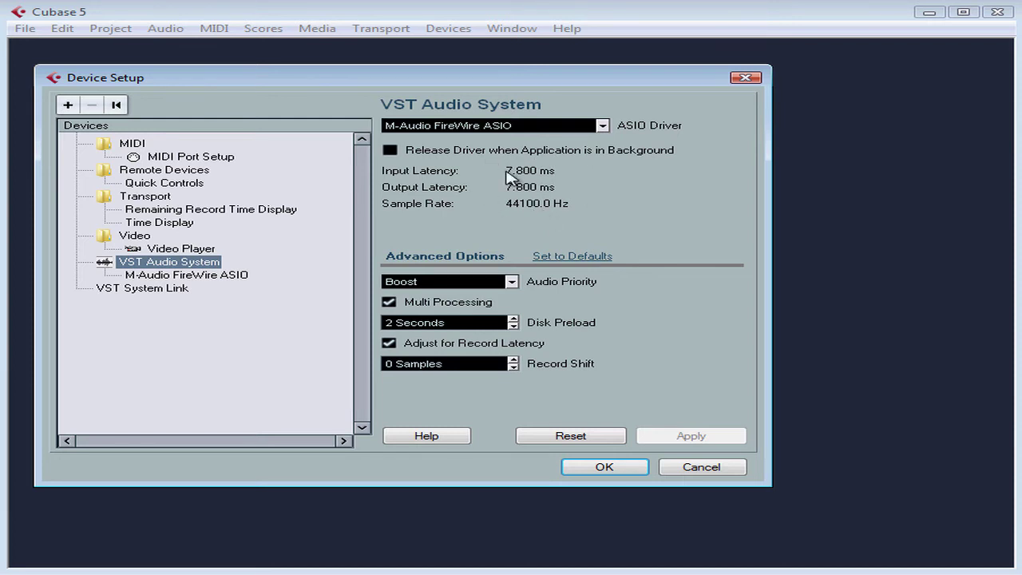
click(148, 265)
Keep M-Audio FireWire ASIO as the selected ASIO driver.
click(602, 128)
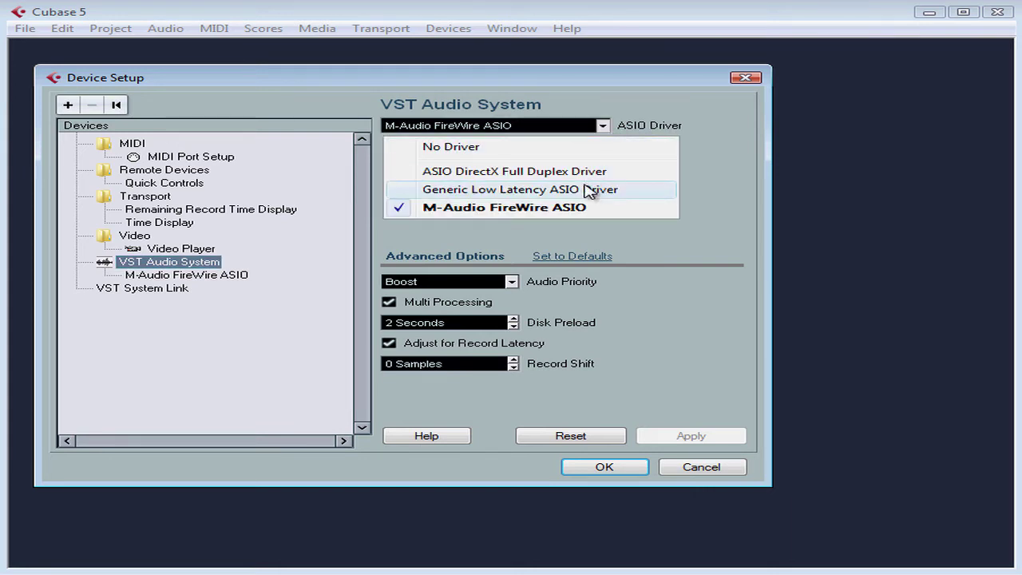
click(700, 177)
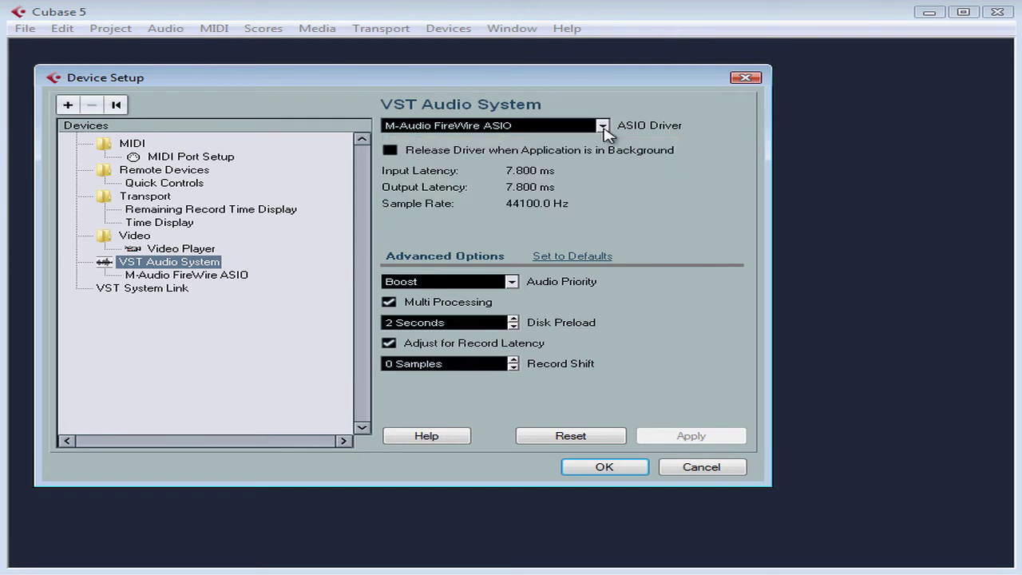
click(604, 128)
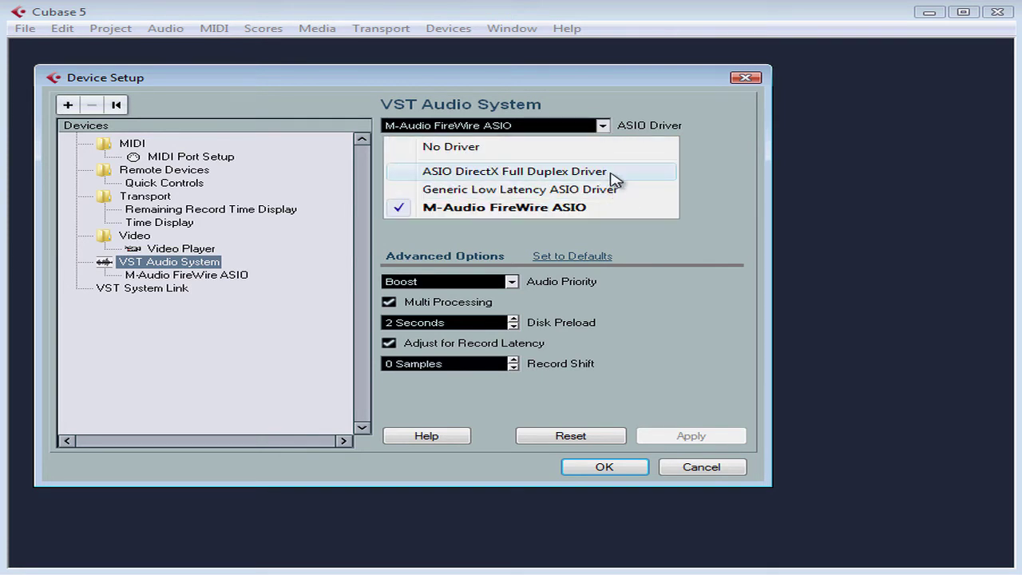
click(714, 165)
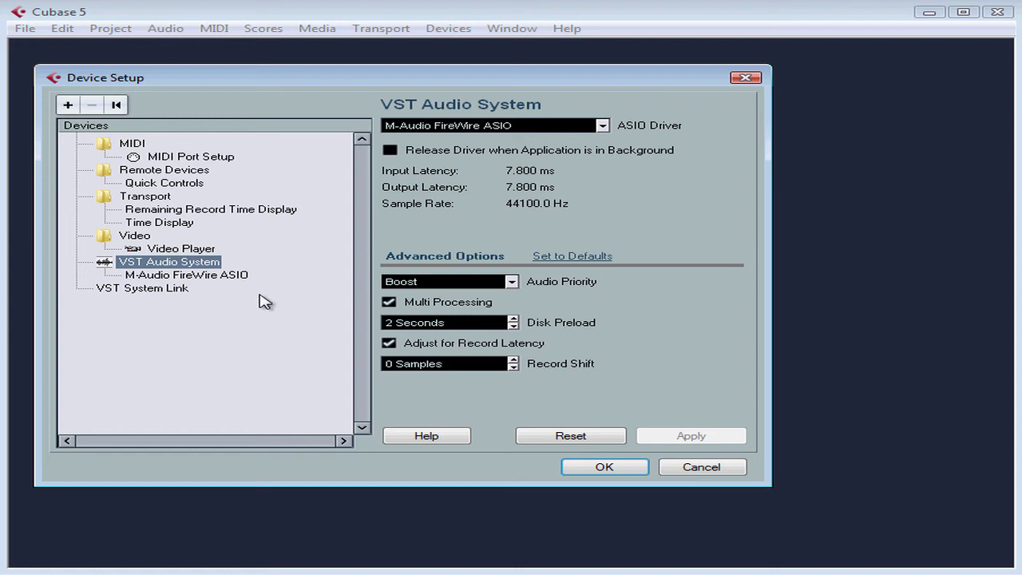
From the M-Audio FireWire ASIO port list, open and close the FireWire 410 control panel.
click(215, 277)
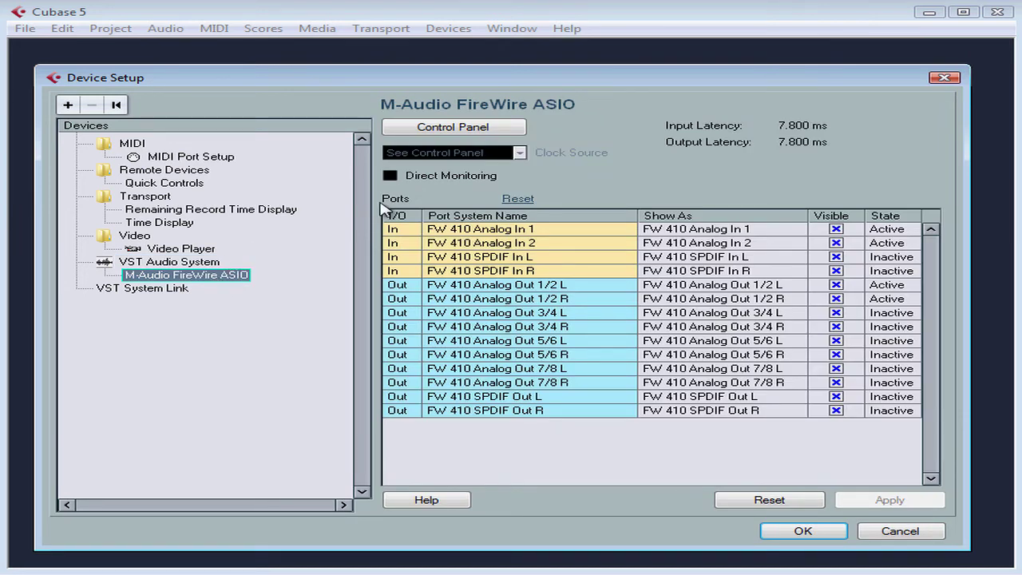
click(451, 130)
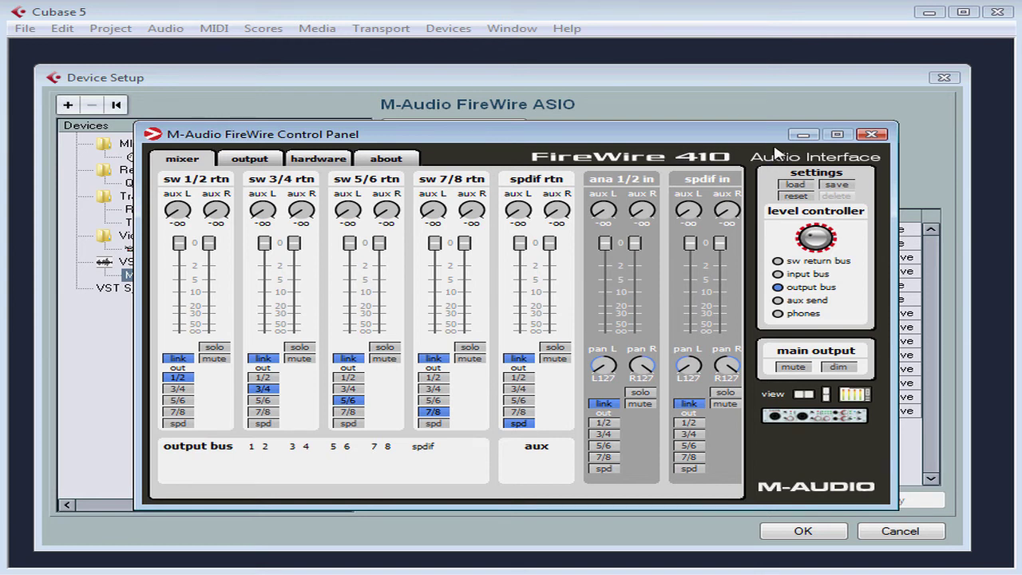
click(872, 135)
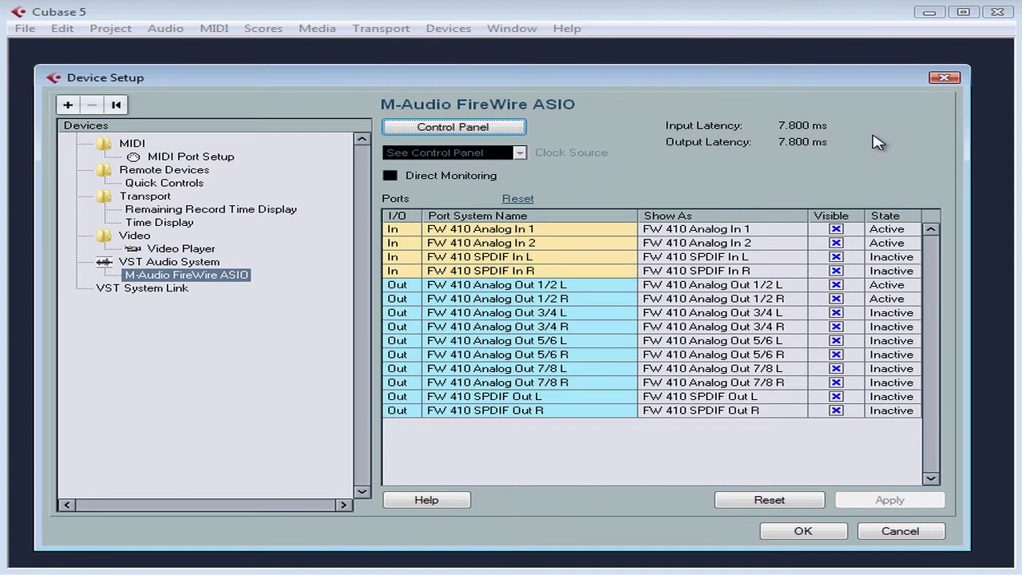
click(209, 264)
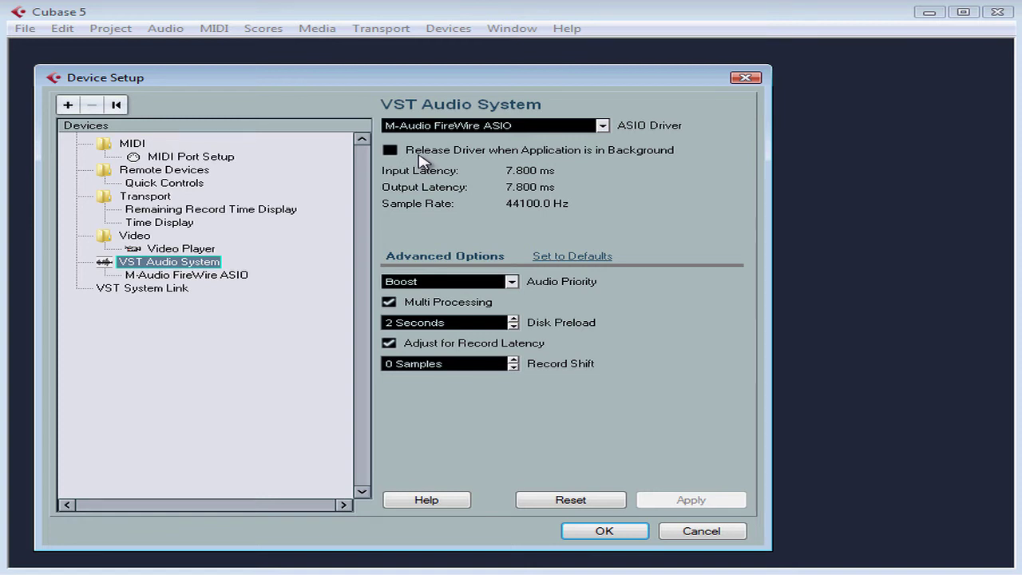
click(390, 151)
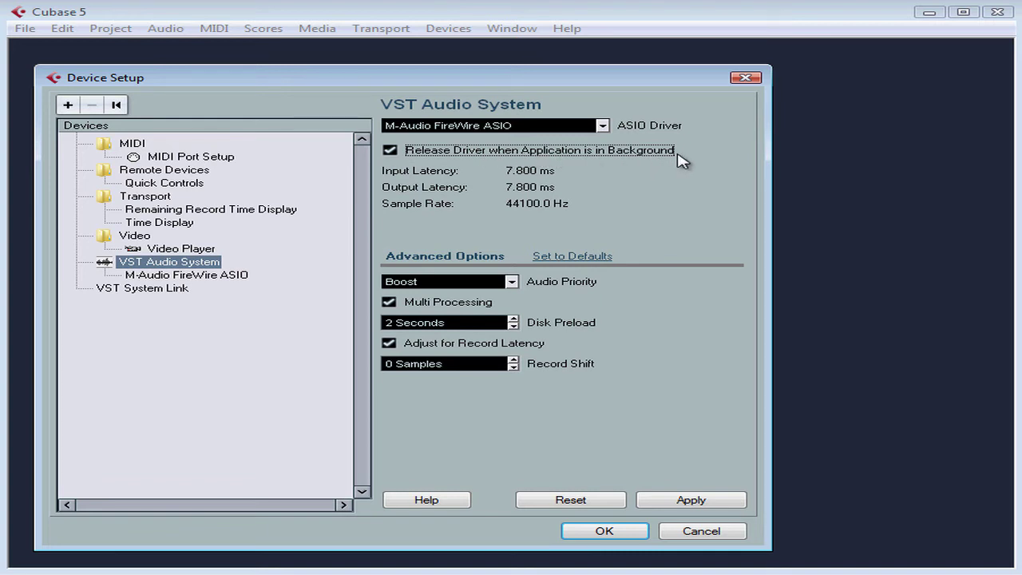
click(390, 152)
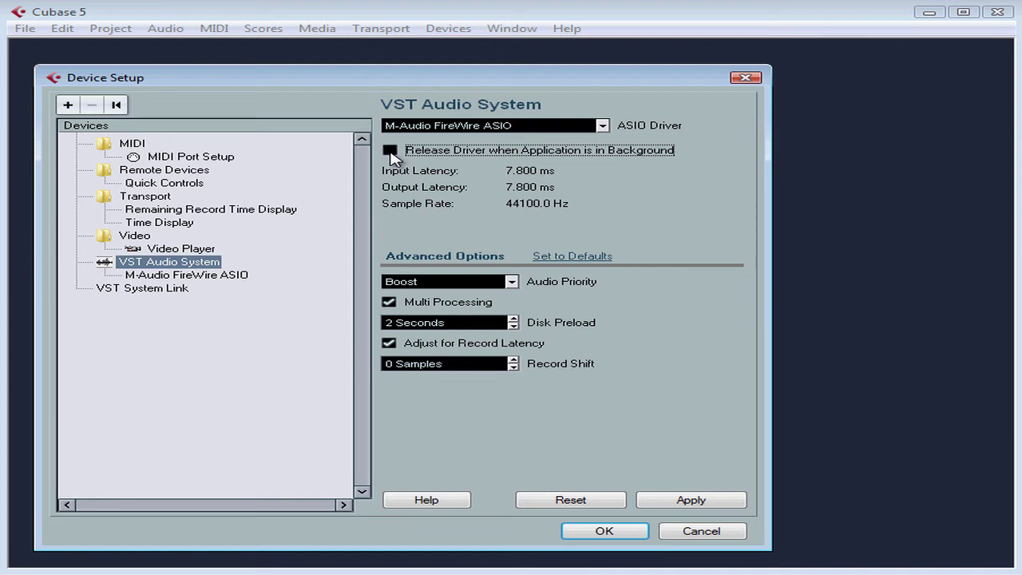
click(691, 502)
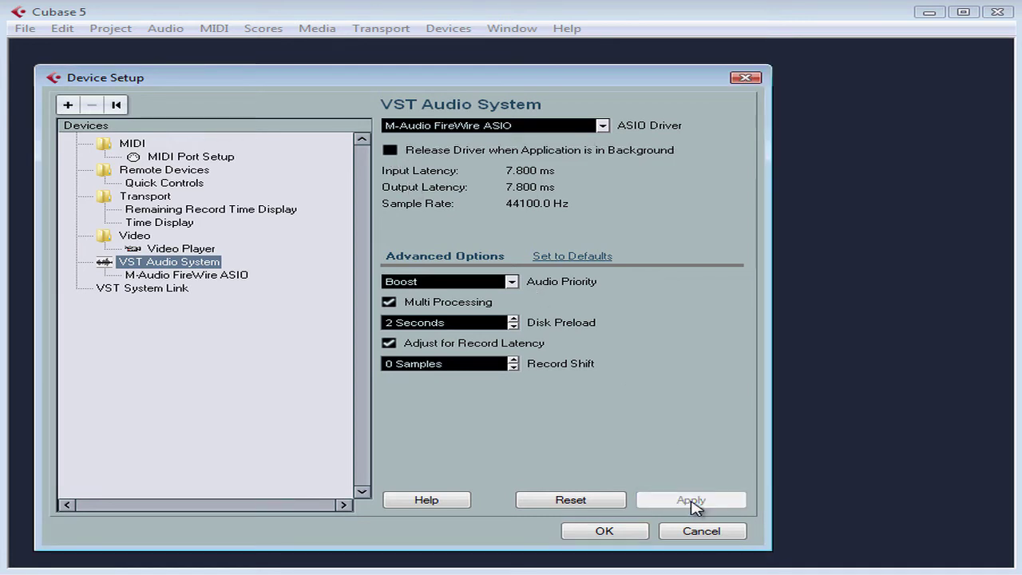
Close Device Setup with OK, leaving the audio settings unchanged.
click(605, 531)
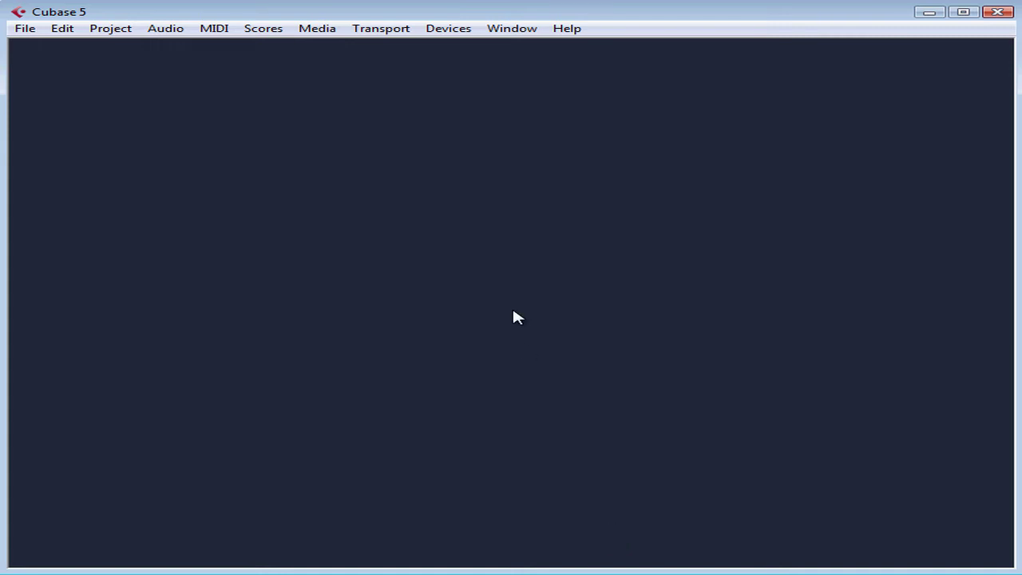
Reopen Device Setup on M-Audio FireWire ASIO and untick Visible for FW 410 SPDIF In L and In R.
click(450, 31)
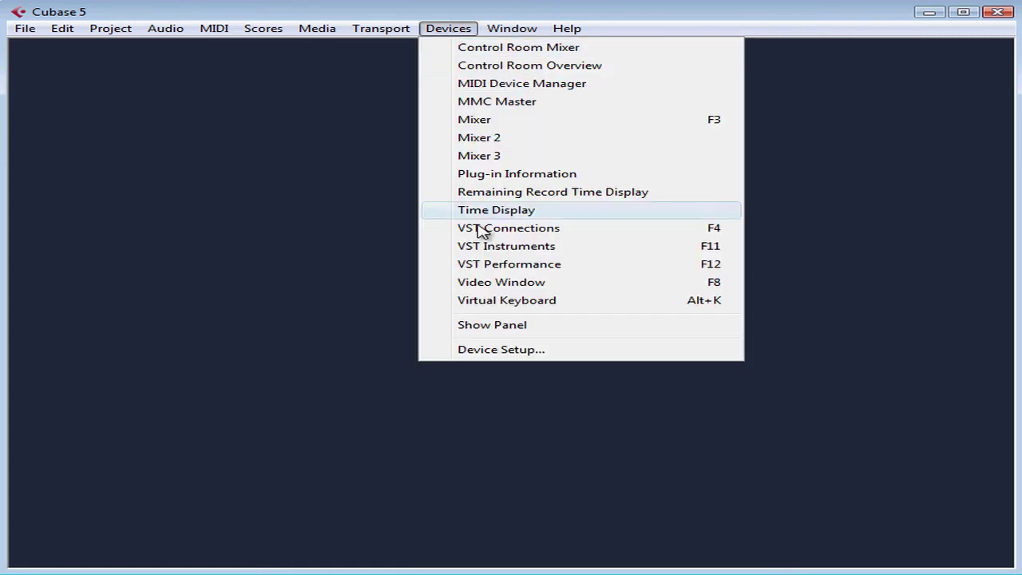
click(498, 351)
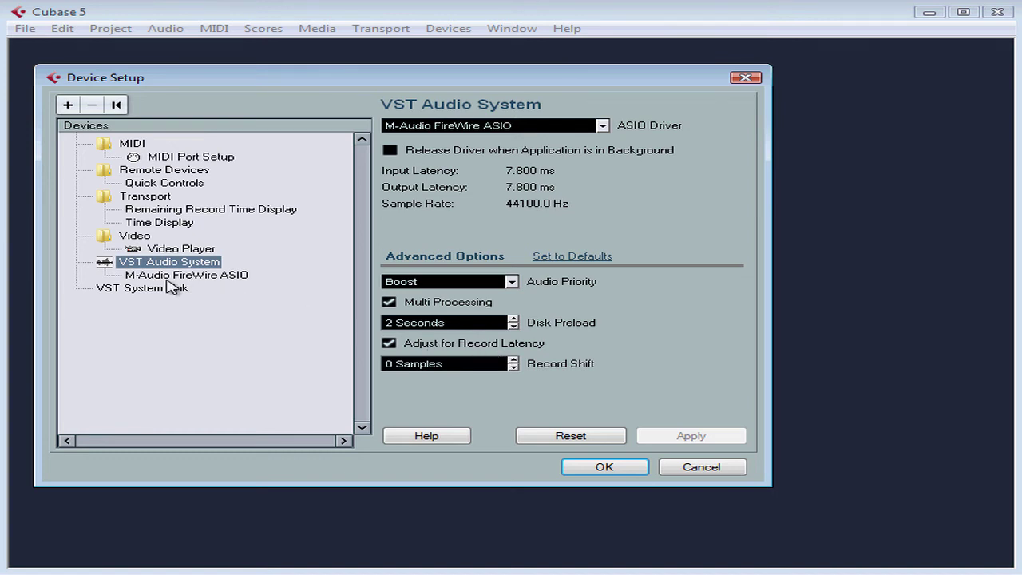
click(209, 275)
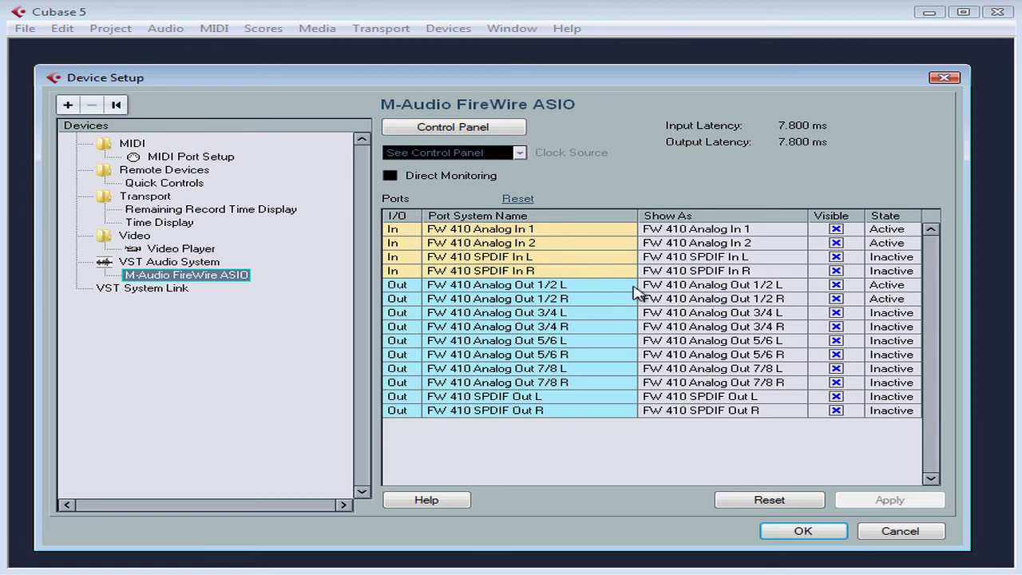
click(835, 256)
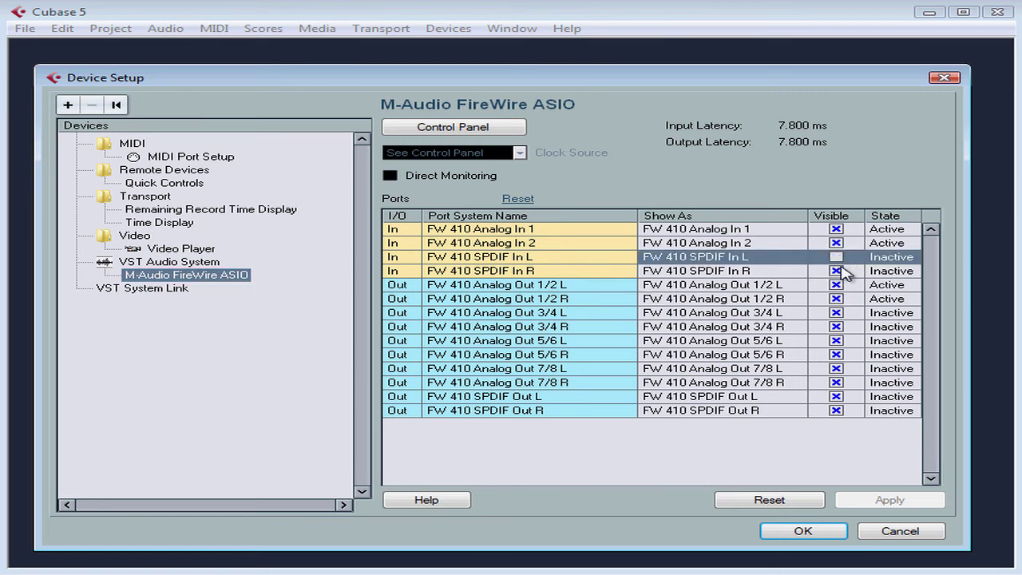
click(836, 270)
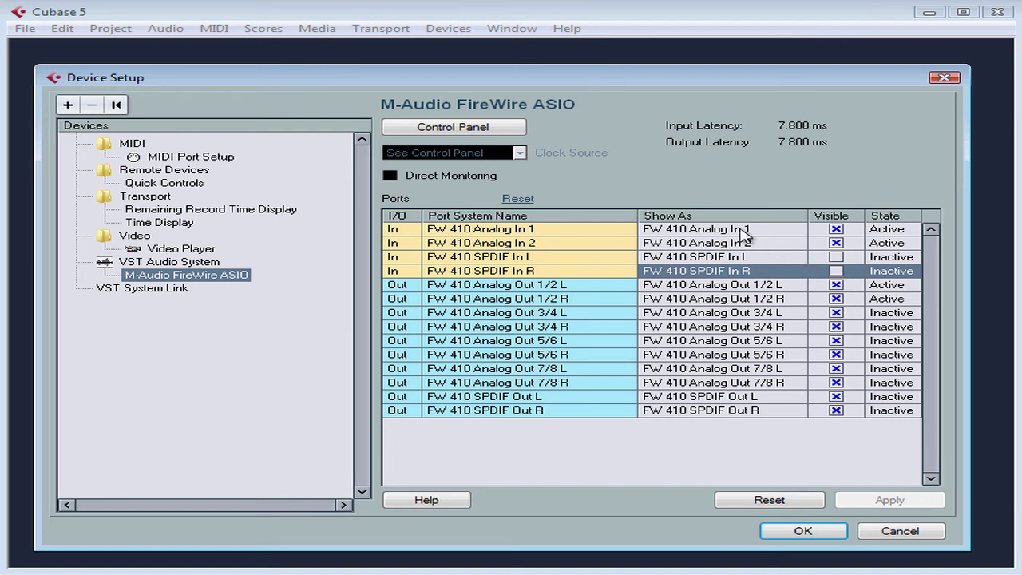
Rename Analog In 1 to 'Mic' and Analog In 2 to 'Input 2' in Show As.
double_click(742, 230)
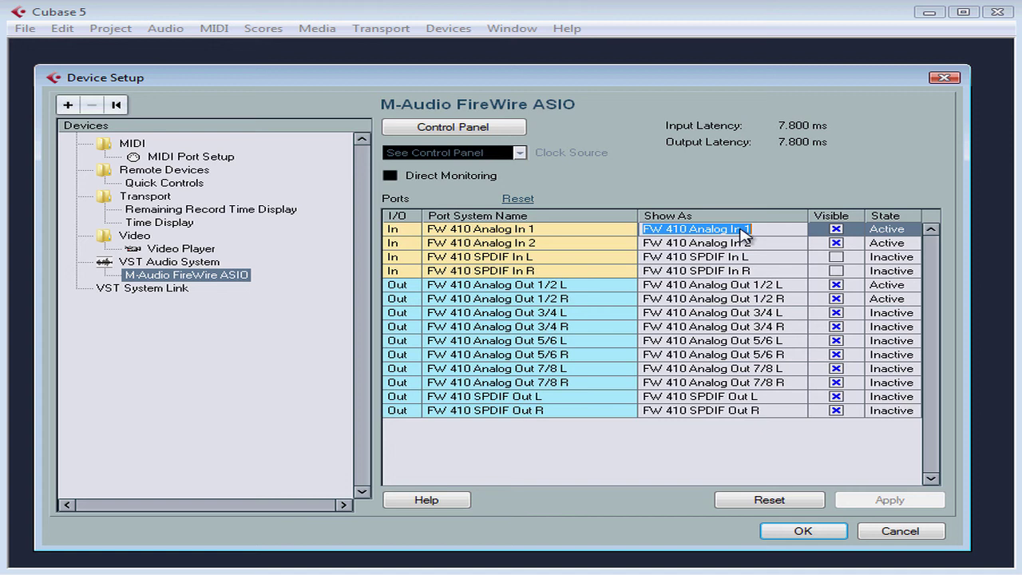
text(Mic)
key(Tab)
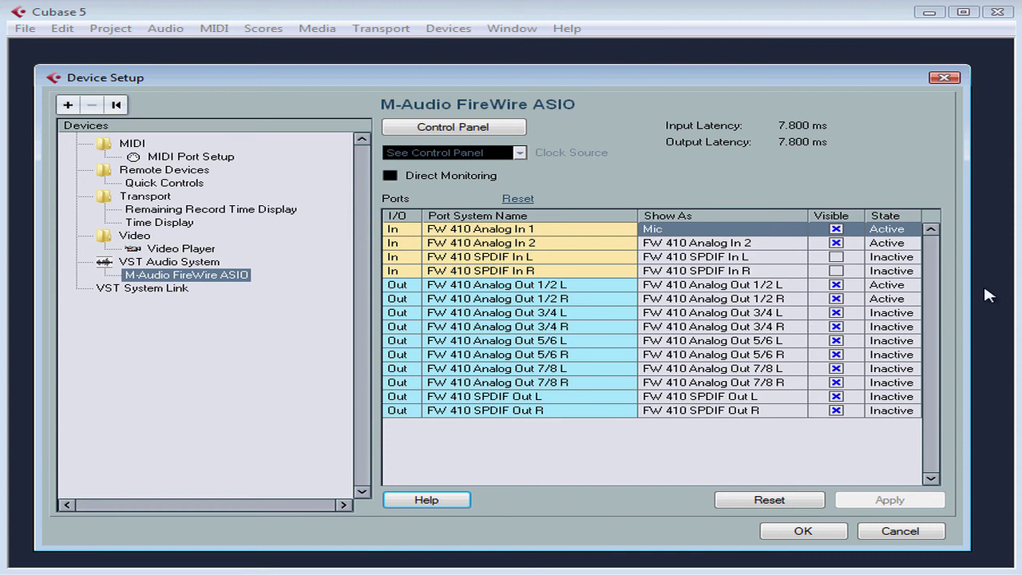
double_click(740, 244)
text(P)
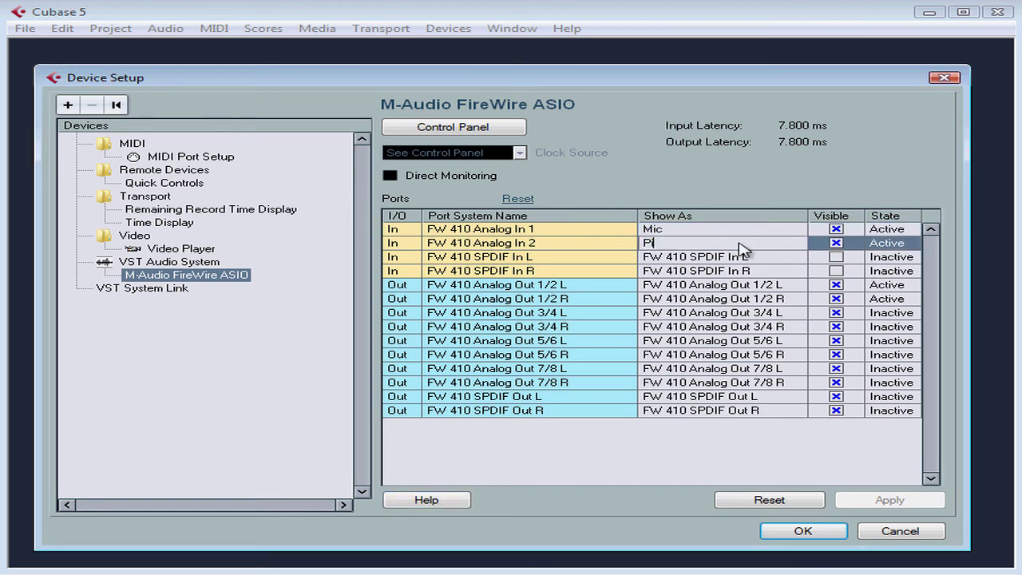
text(re)
key(BackSpace)
key(BackSpace)
key(BackSpace)
text(I)
text(nput 2)
key(Tab)
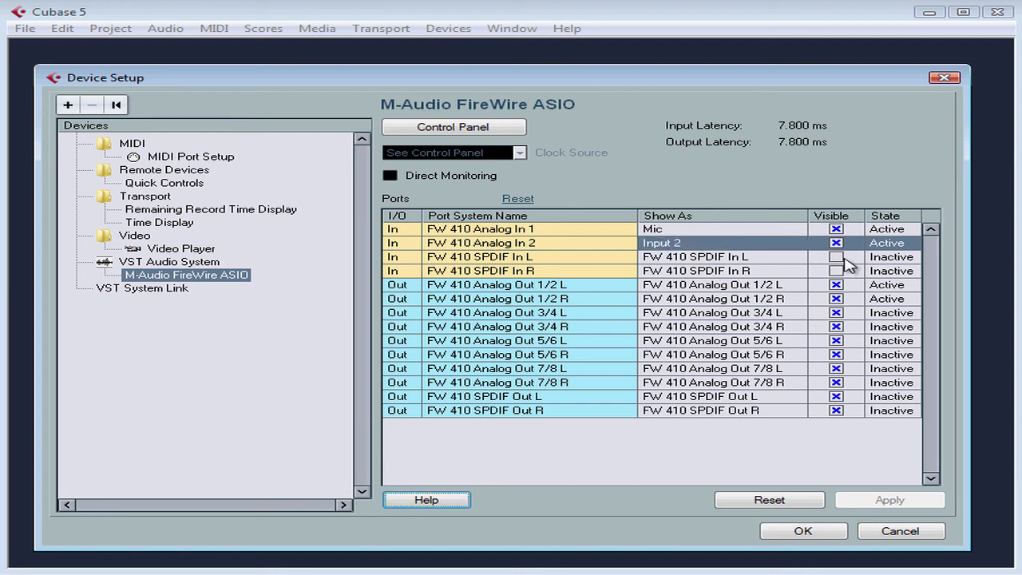
Make SPDIF In L and In R visible again and confirm Device Setup with OK.
click(836, 257)
click(835, 271)
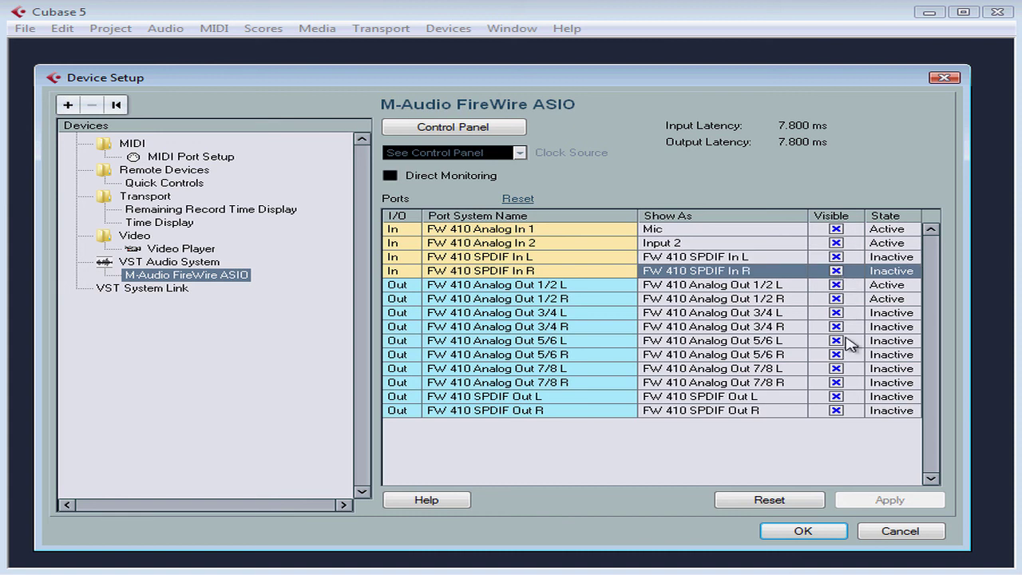
click(804, 531)
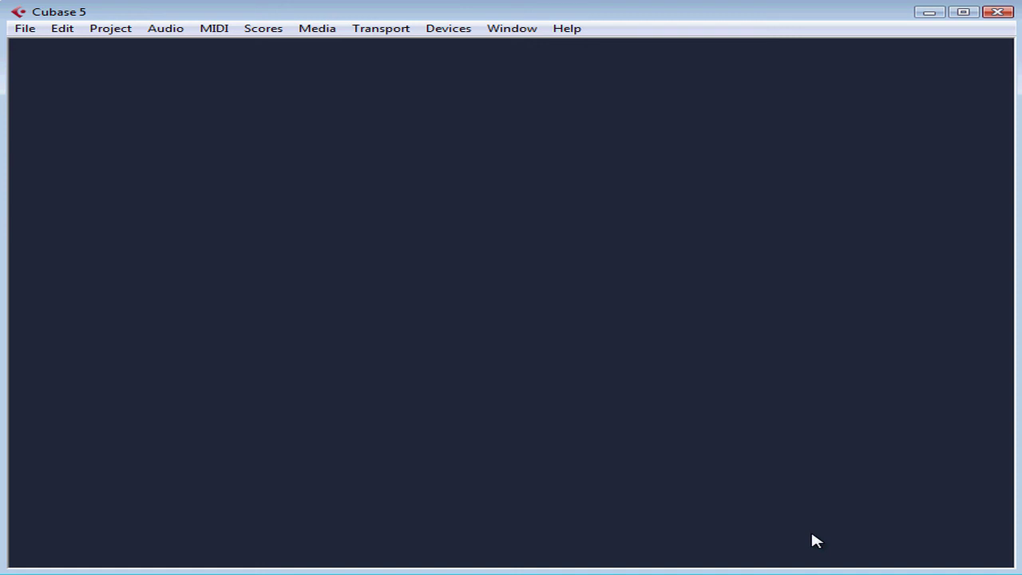
Reopen Device Setup on VST Audio System and ensure Multi Processing is ticked.
click(447, 28)
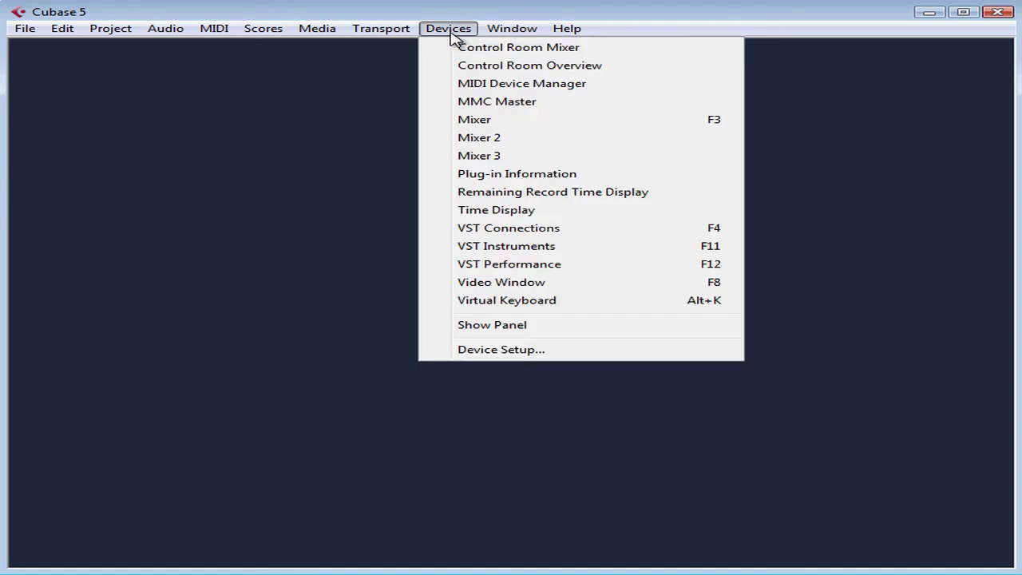
click(487, 350)
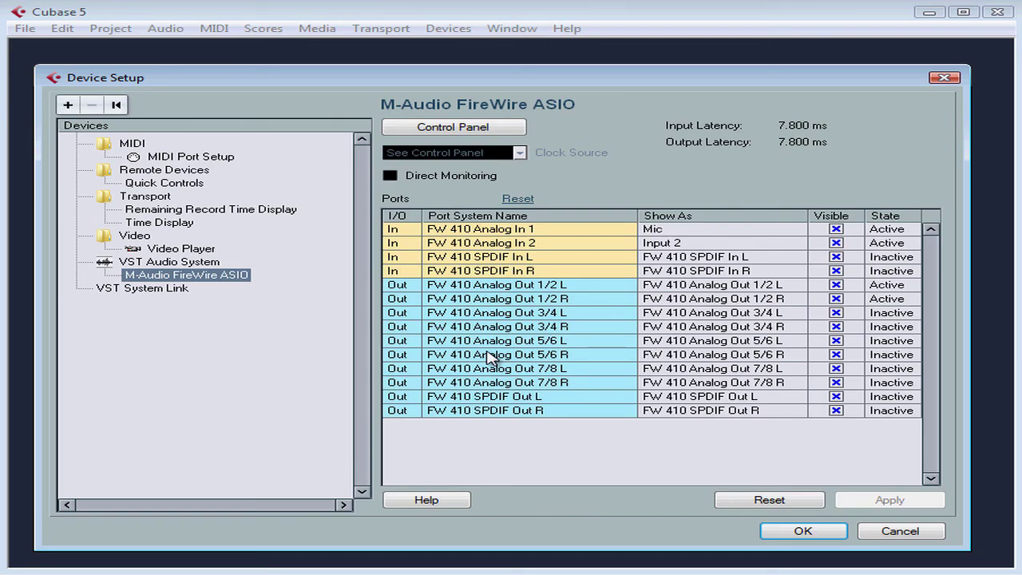
click(207, 263)
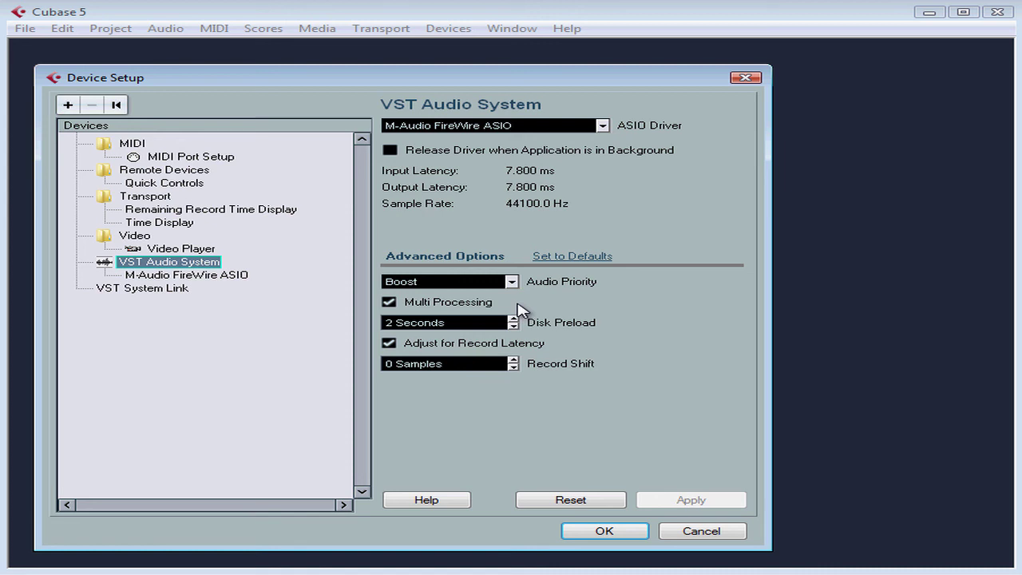
click(517, 303)
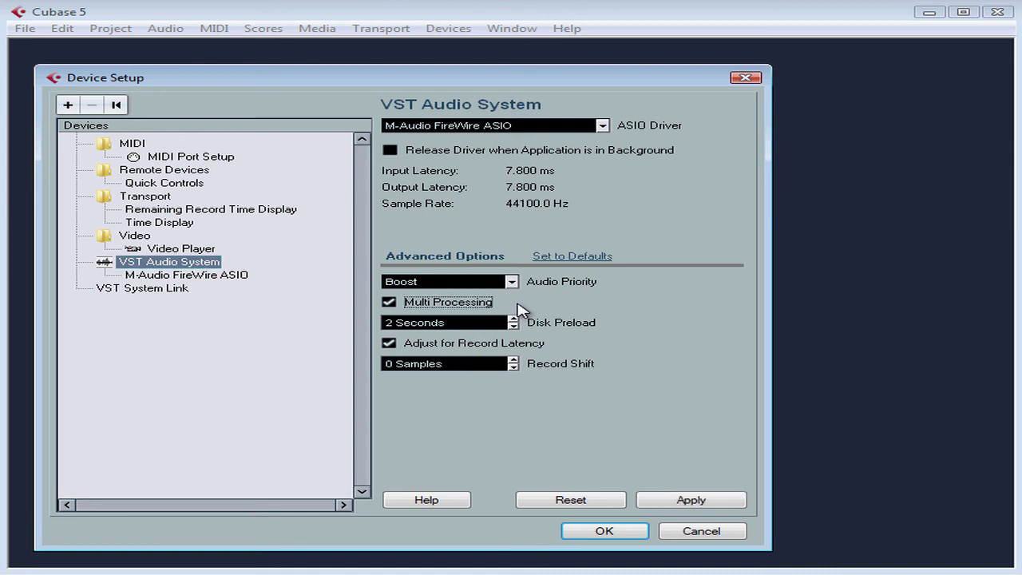